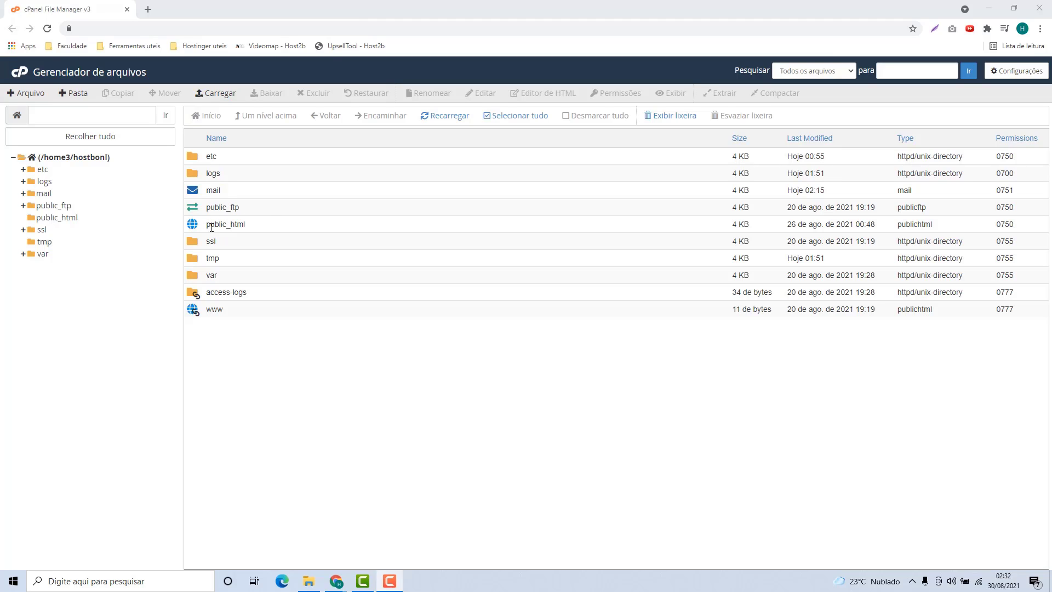
Open the public_html folder and permanently delete index.html, bypassing the trash
double_click(248, 226)
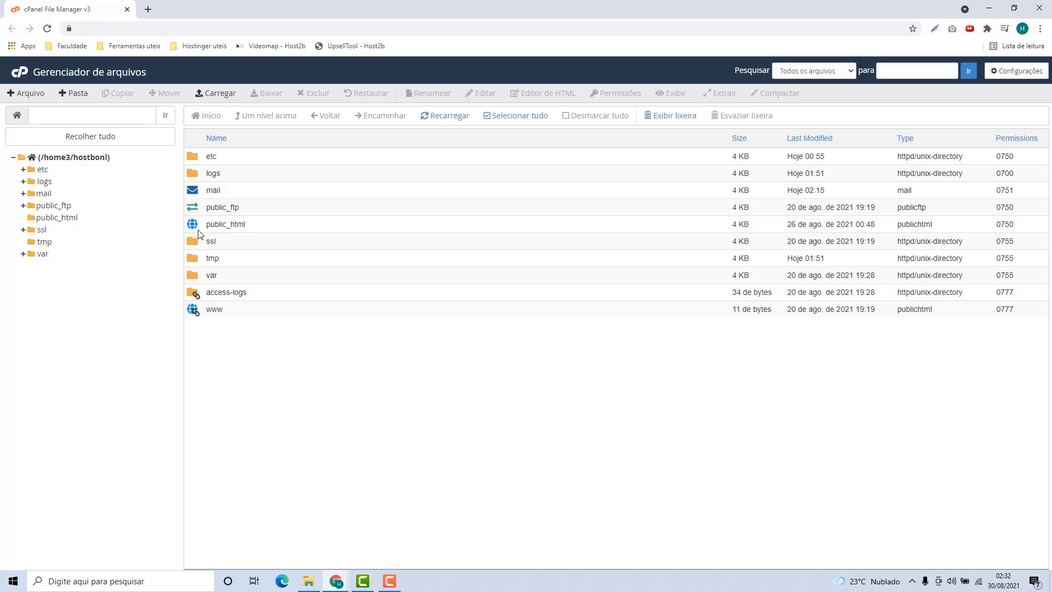
double_click(260, 225)
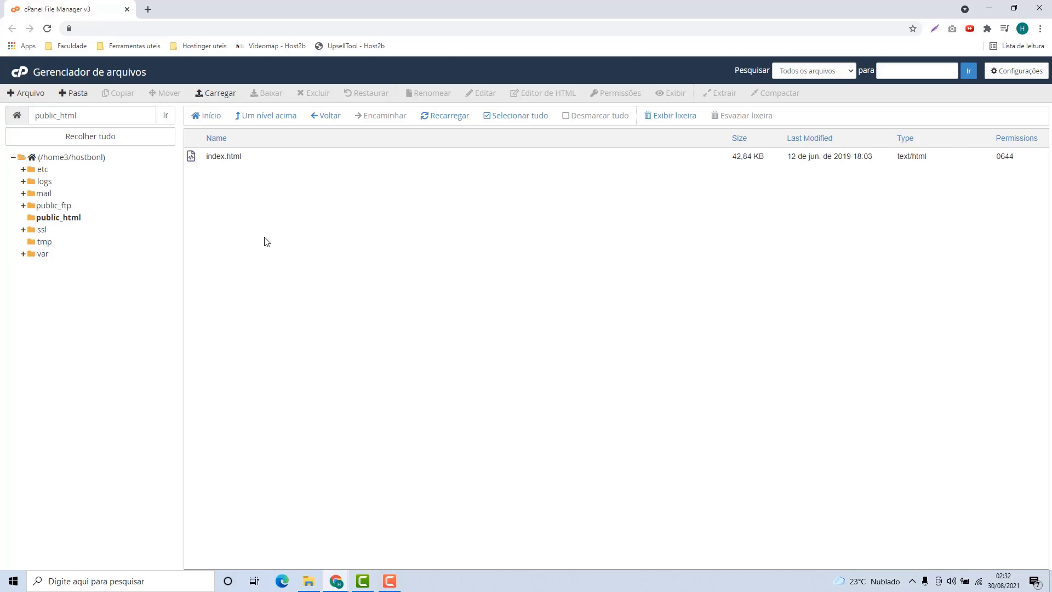
left_click(281, 163)
left_click(314, 93)
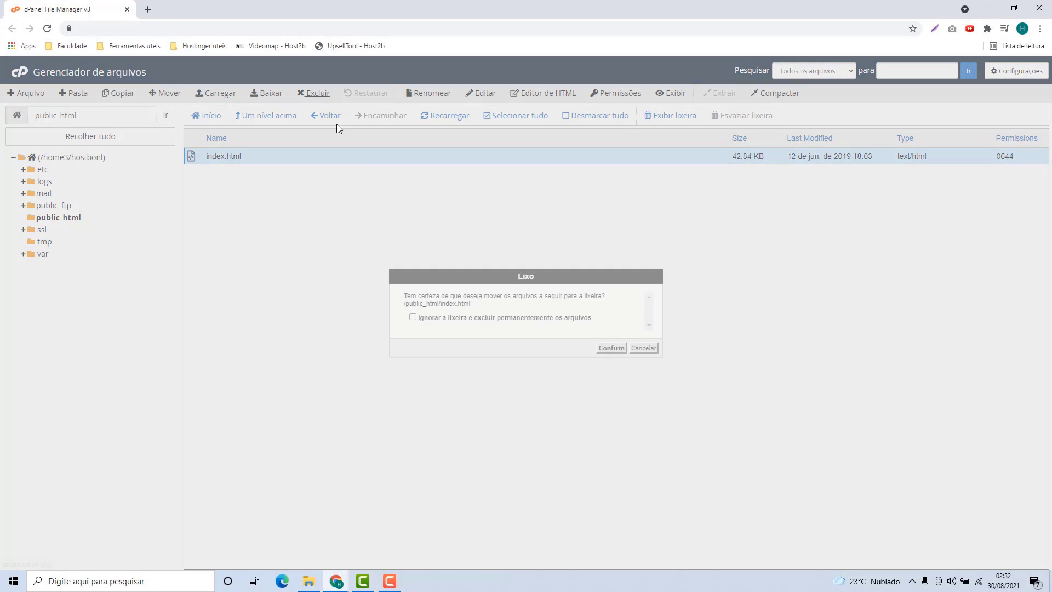
left_click(412, 316)
left_click(611, 348)
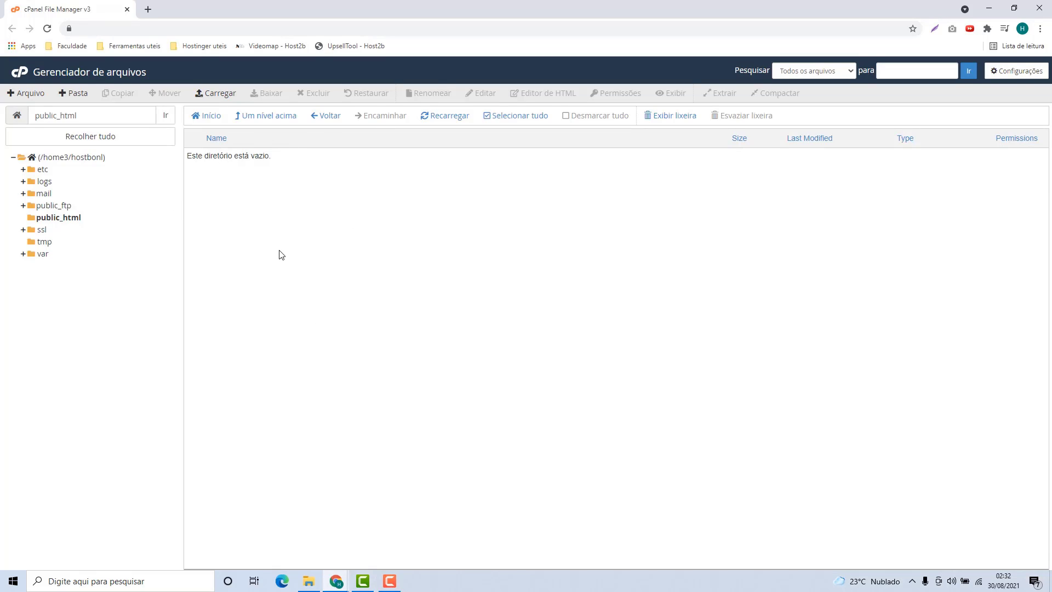
Examine the website files in the desktop Site folder and the contents of its assets subfolder, and close the folder windows
left_click(982, 14)
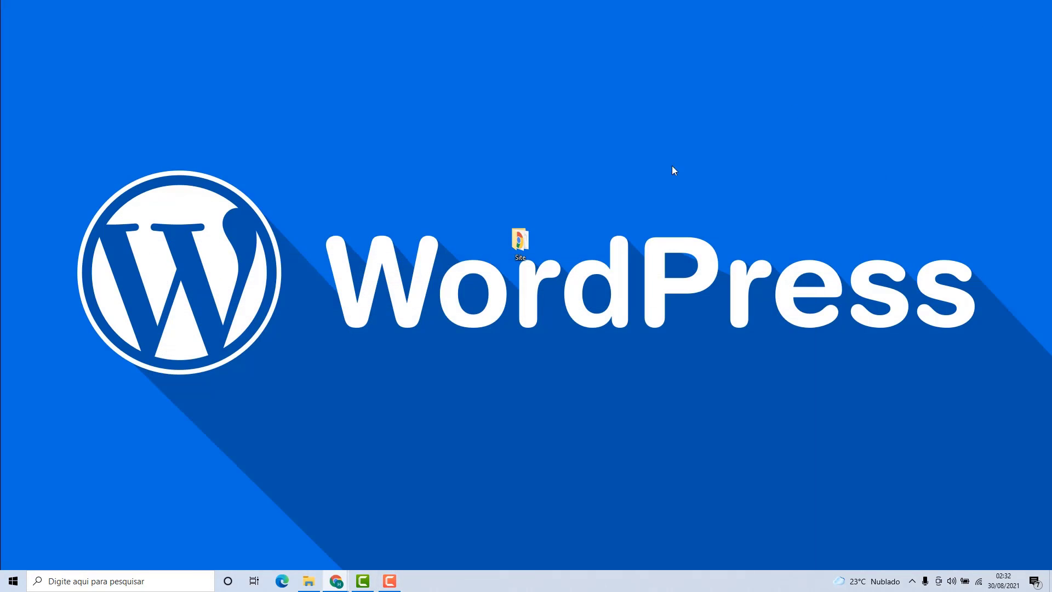
double_click(518, 240)
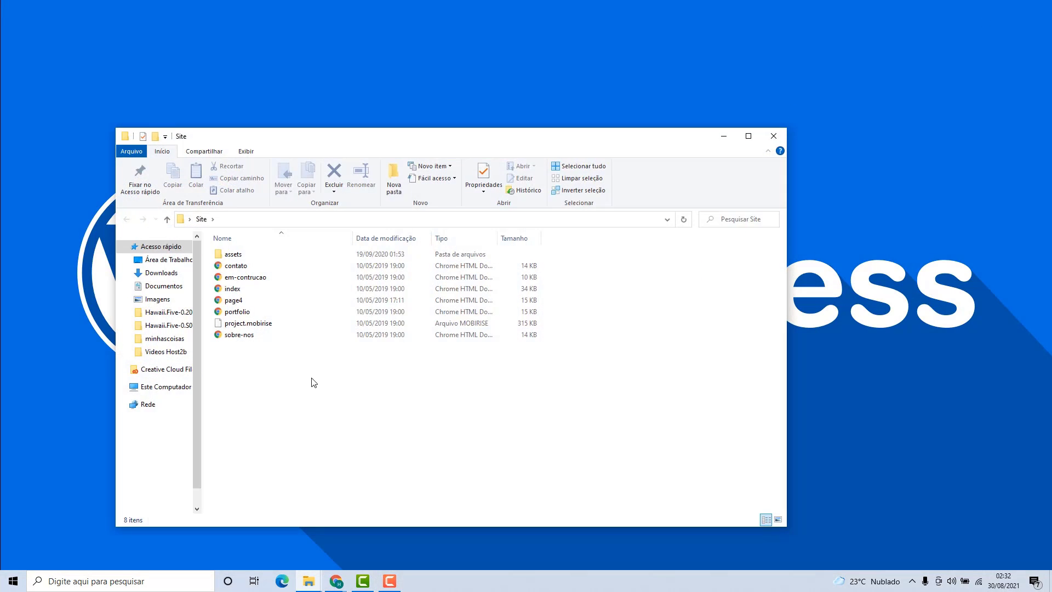
left_click_drag(311, 393, 250, 229)
left_click(284, 422)
left_click_drag(272, 398, 234, 256)
double_click(234, 255)
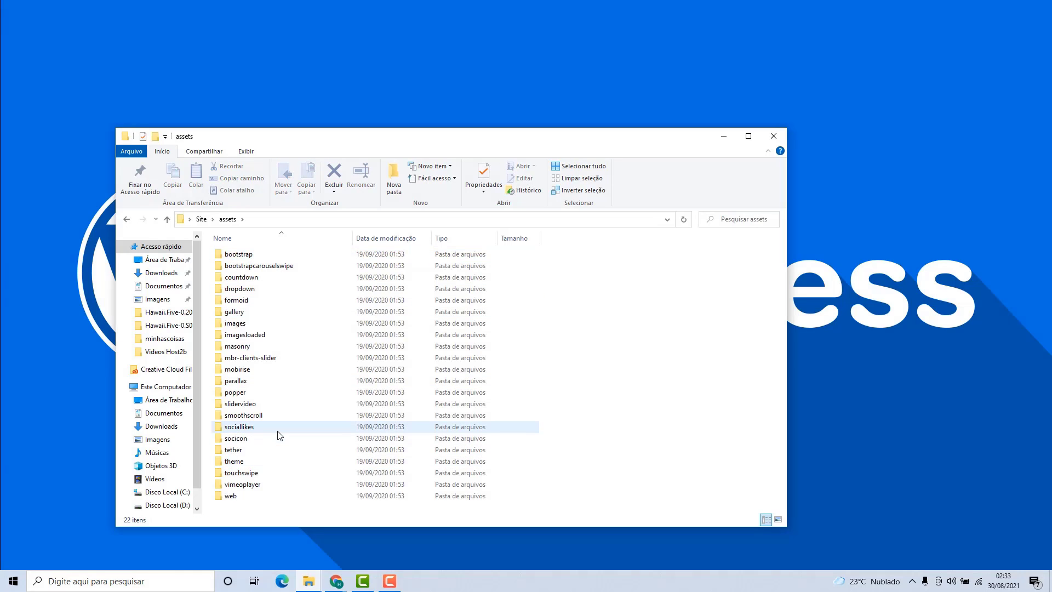
key("alt+Left")
left_click_drag(239, 384, 239, 261)
left_click_drag(251, 369, 237, 263)
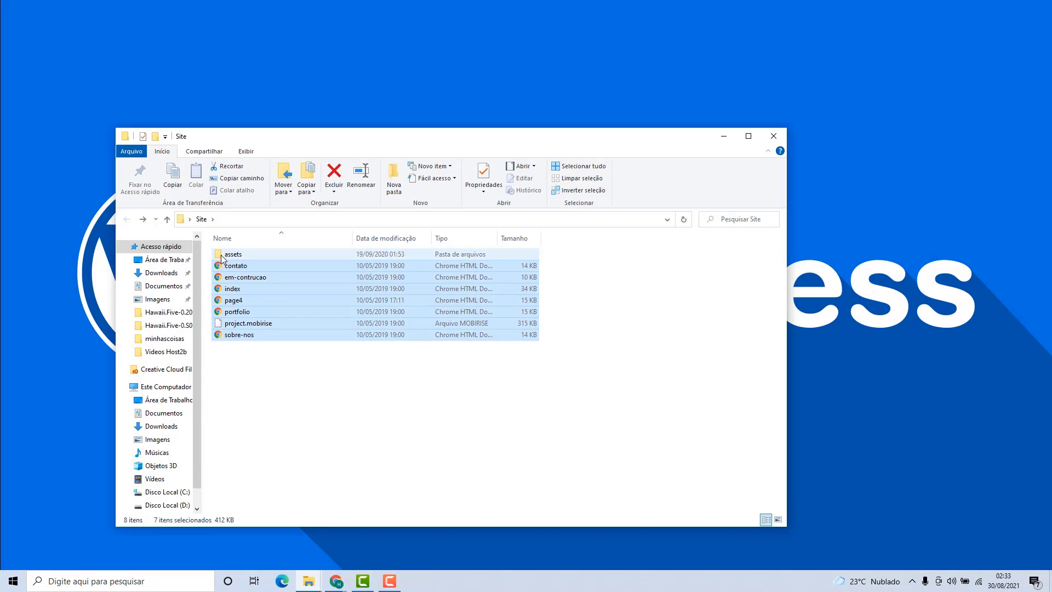
left_click(222, 256)
double_click(222, 256)
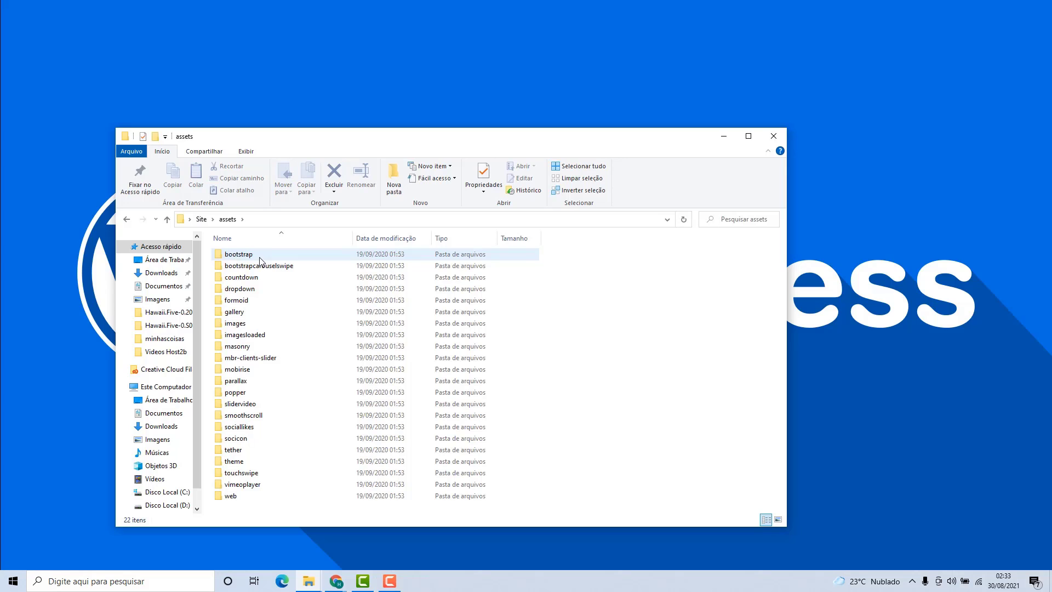
key("alt+Left")
left_click_drag(286, 480, 228, 239)
left_click(372, 393)
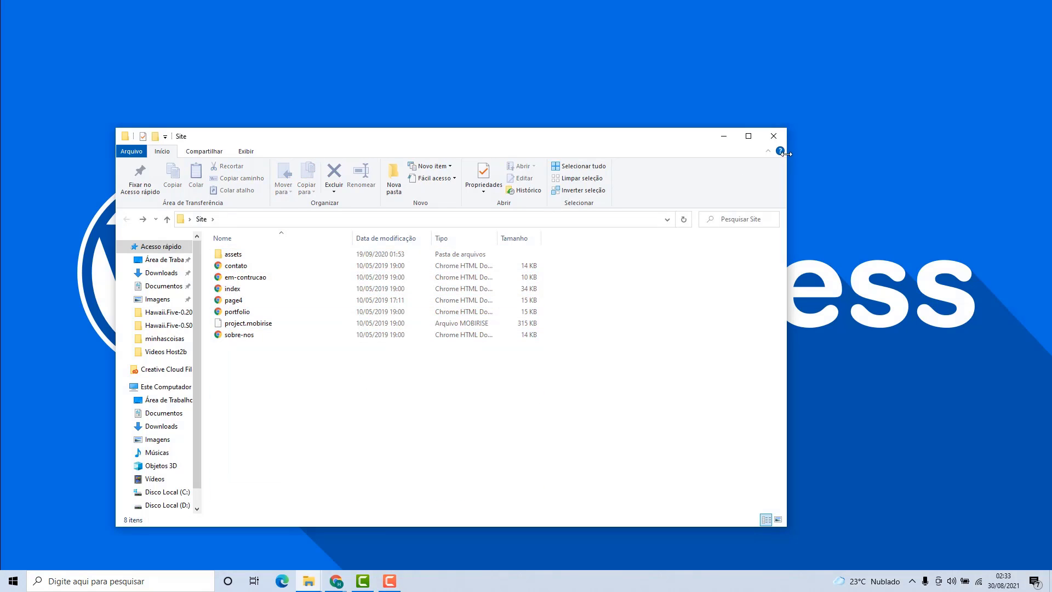
left_click(774, 137)
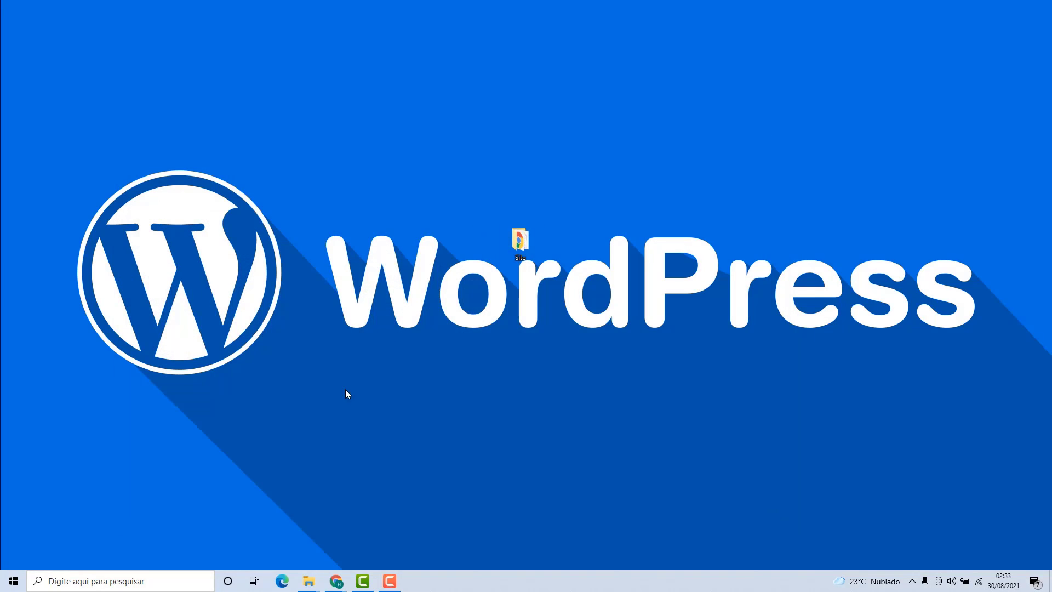
key("alt+Tab")
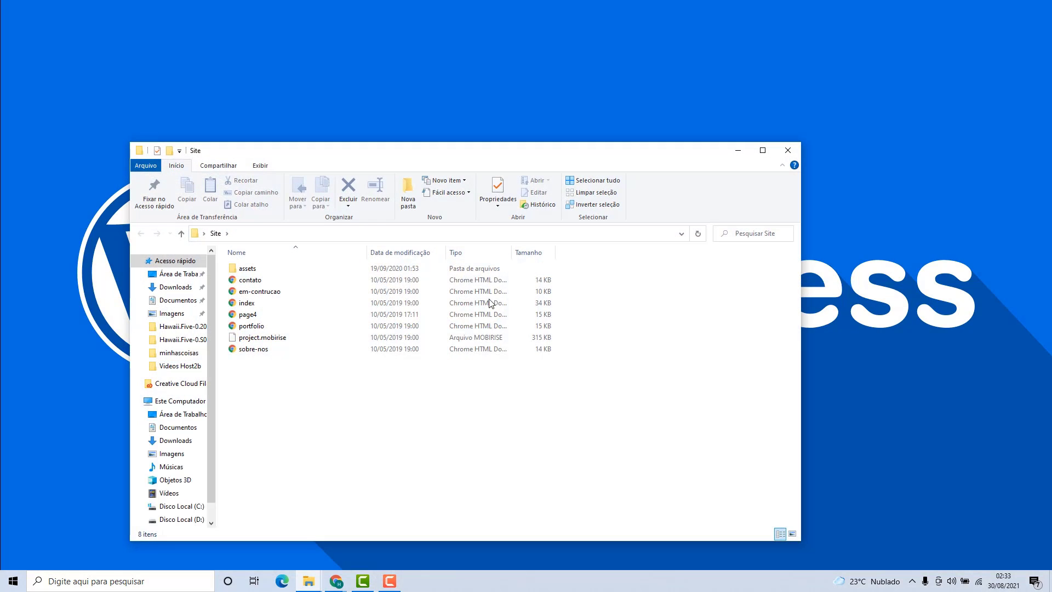
left_click(788, 150)
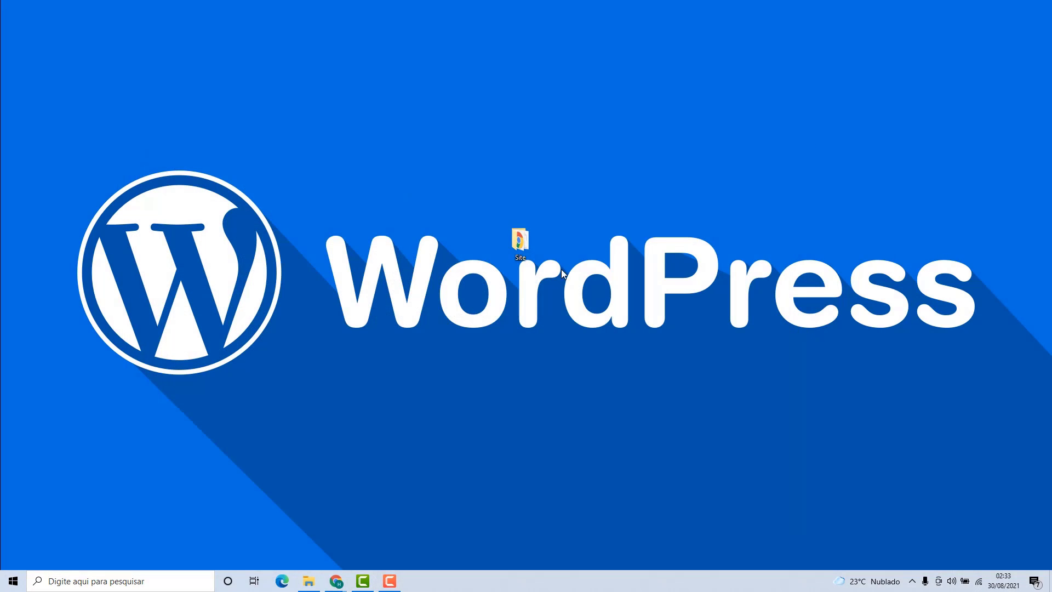
Compress the desktop Site folder into a ZIP-format archive named site.zip using WinRAR
right_click(518, 243)
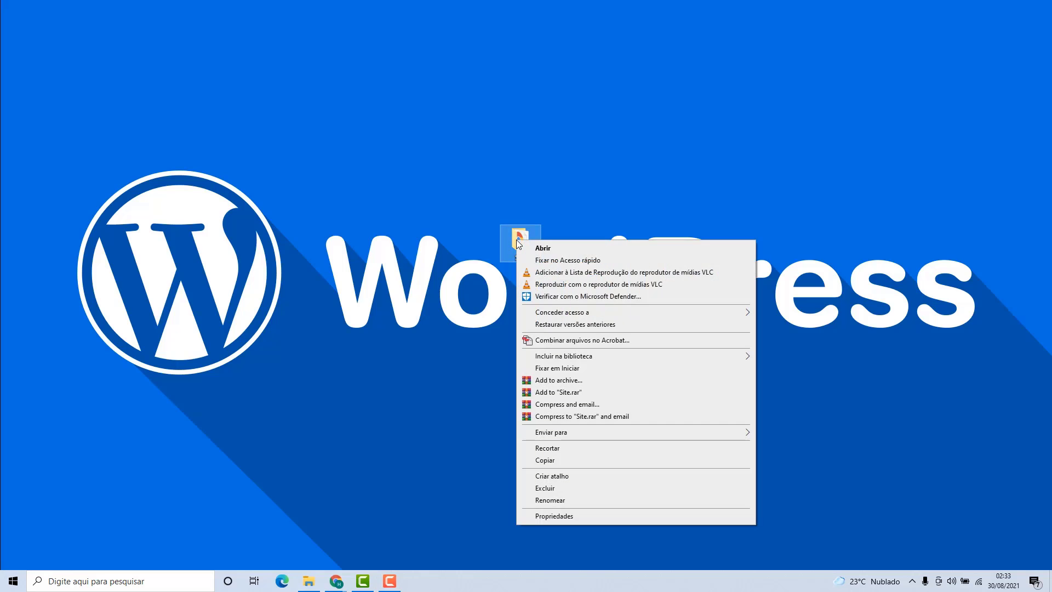
left_click(551, 381)
left_click(437, 234)
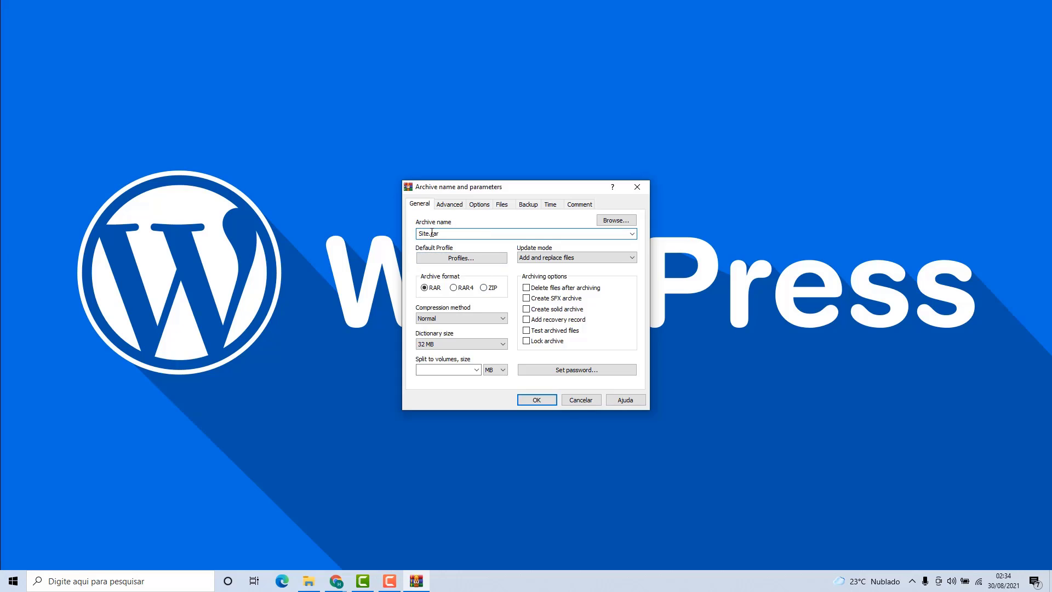
left_click_drag(441, 234, 406, 240)
type("site")
left_click(484, 289)
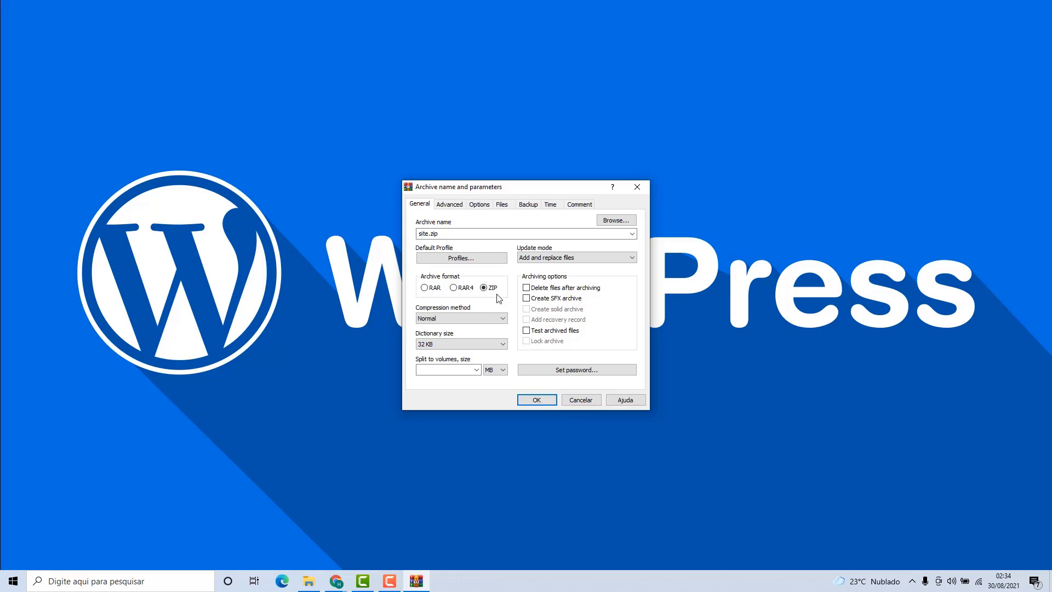
left_click(529, 401)
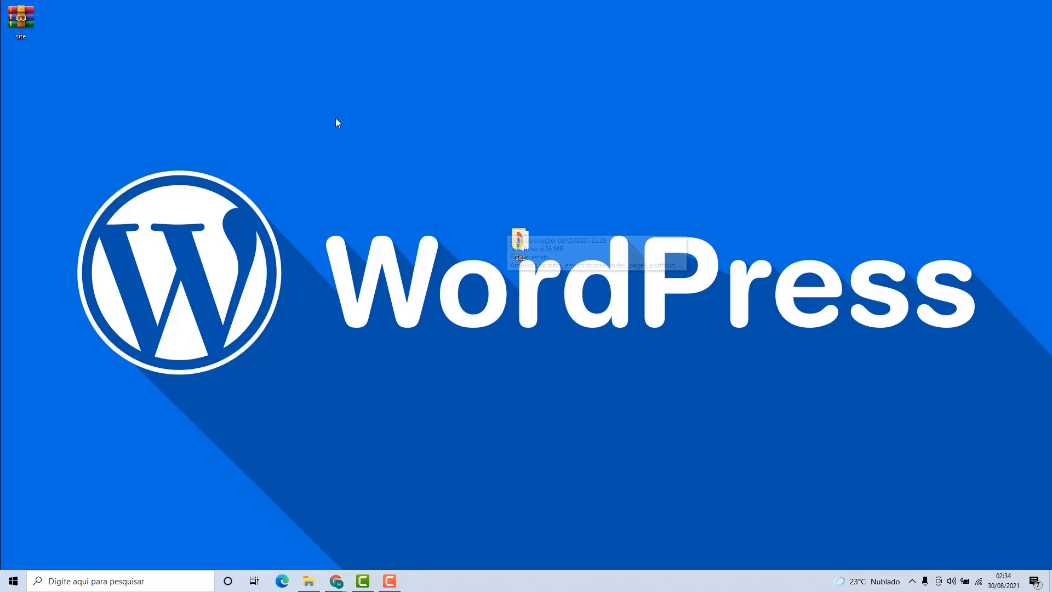
Move the site archive next to the Site folder on the desktop
left_click_drag(43, 21, 484, 171)
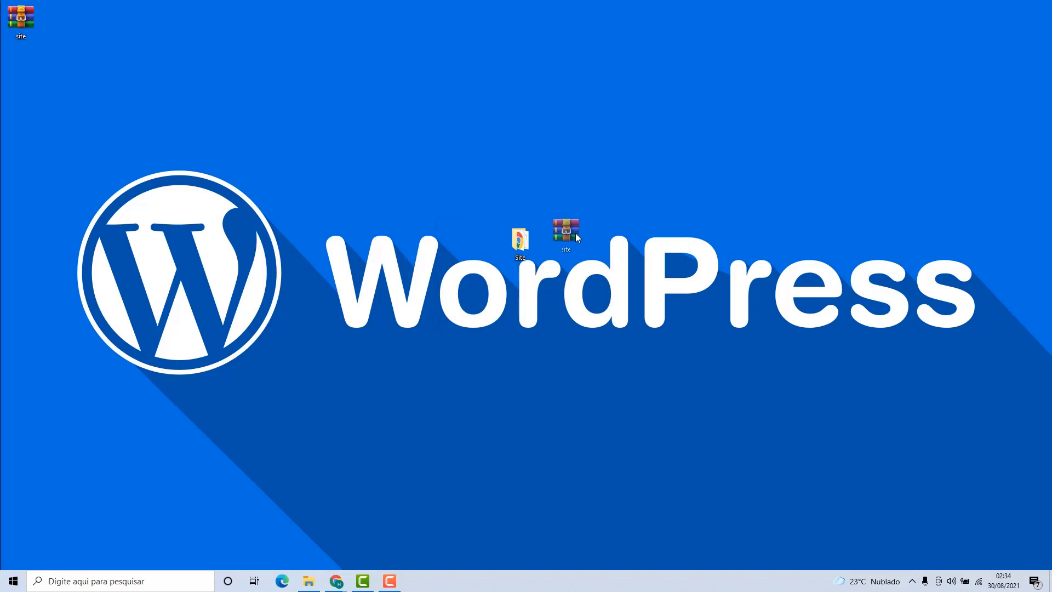
left_click_drag(575, 236, 568, 241)
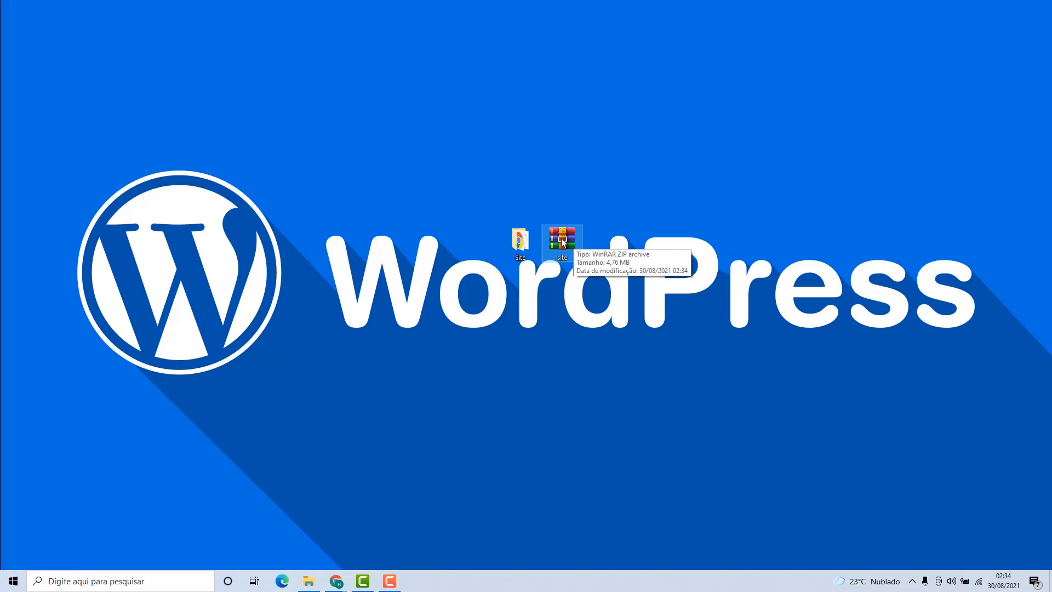
left_click(630, 236)
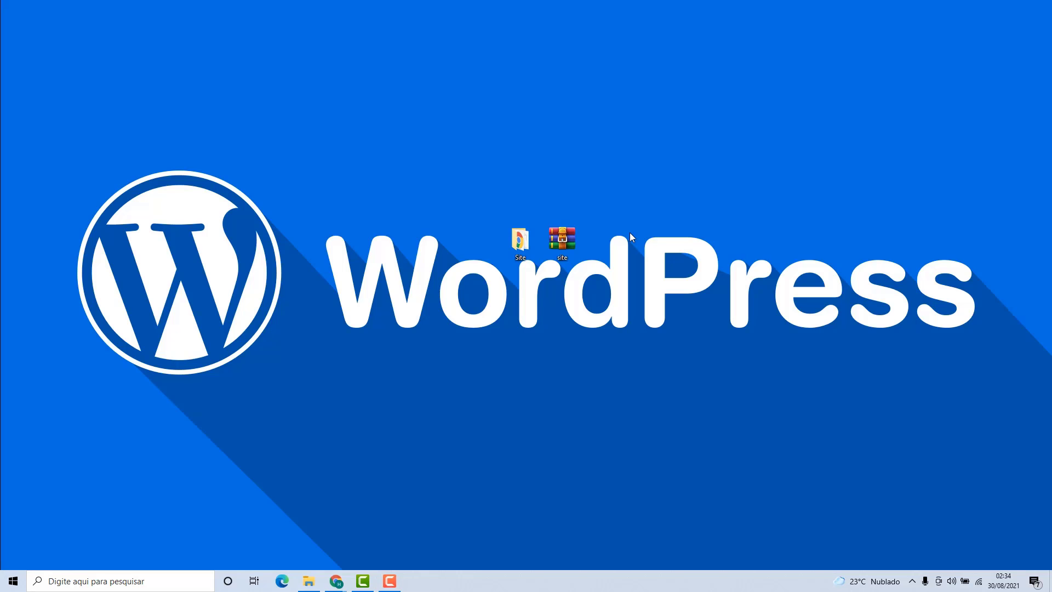
Review the items inside the original Site folder and close its window
double_click(520, 239)
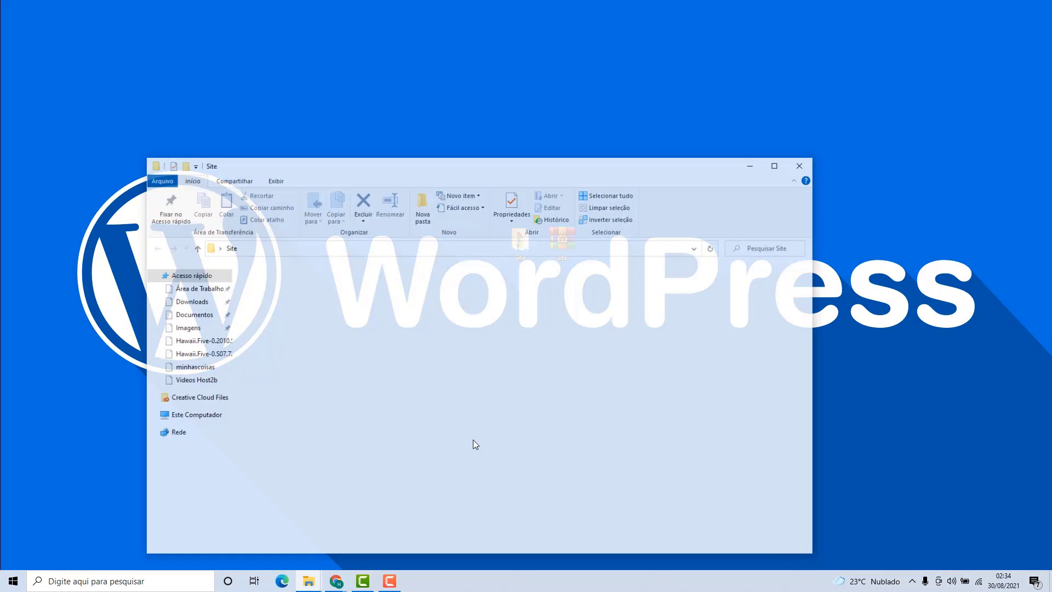
left_click_drag(447, 445, 329, 276)
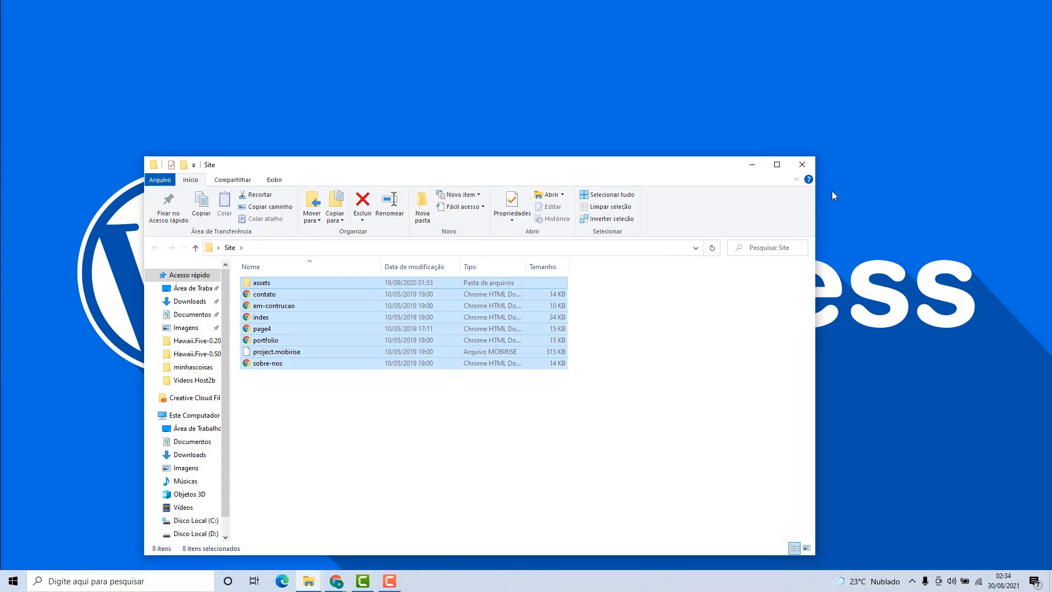
left_click(803, 165)
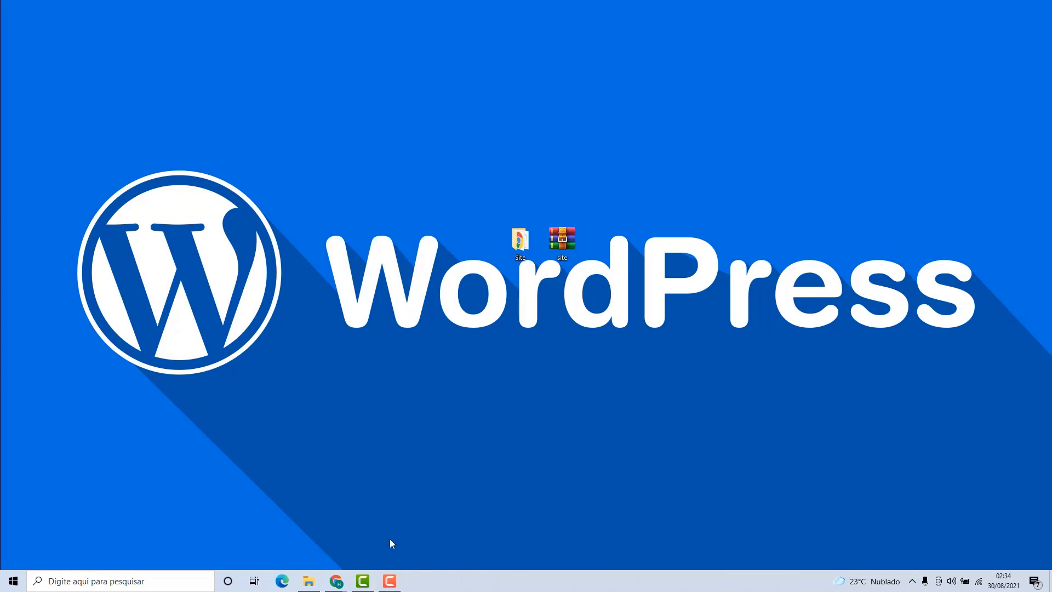
Switch to cPanel File Manager in Chrome, upload site.zip from the desktop to public_html, and return to that directory
mouse_move(336, 580)
left_click(301, 536)
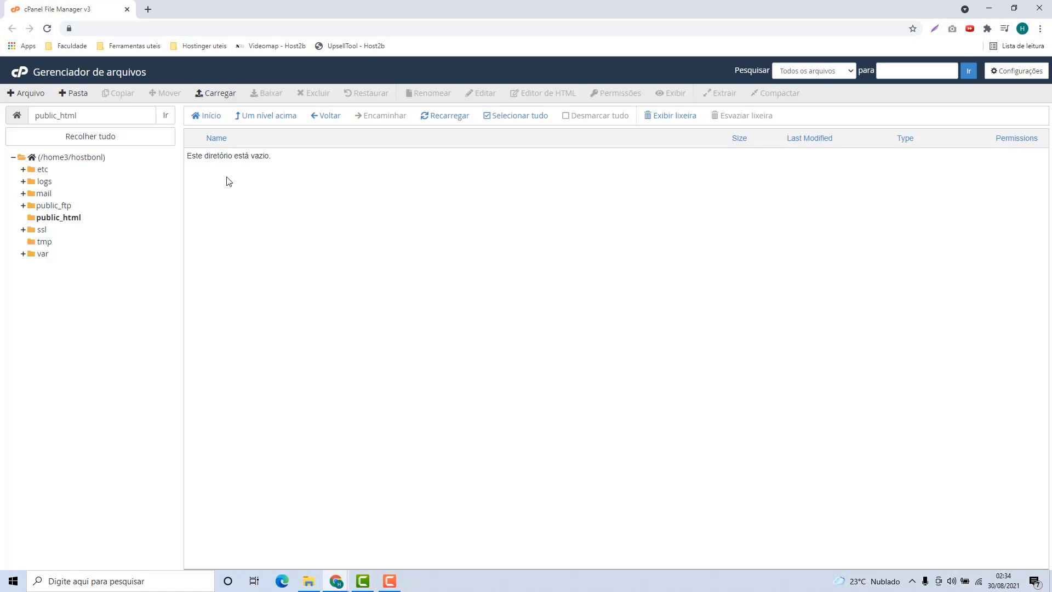
left_click(220, 94)
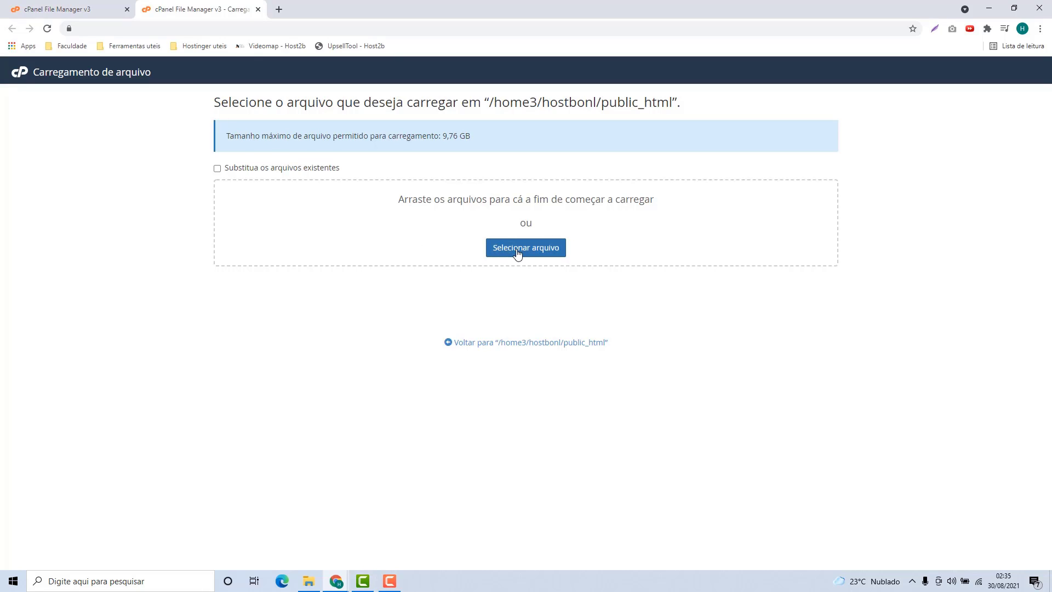
left_click(537, 259)
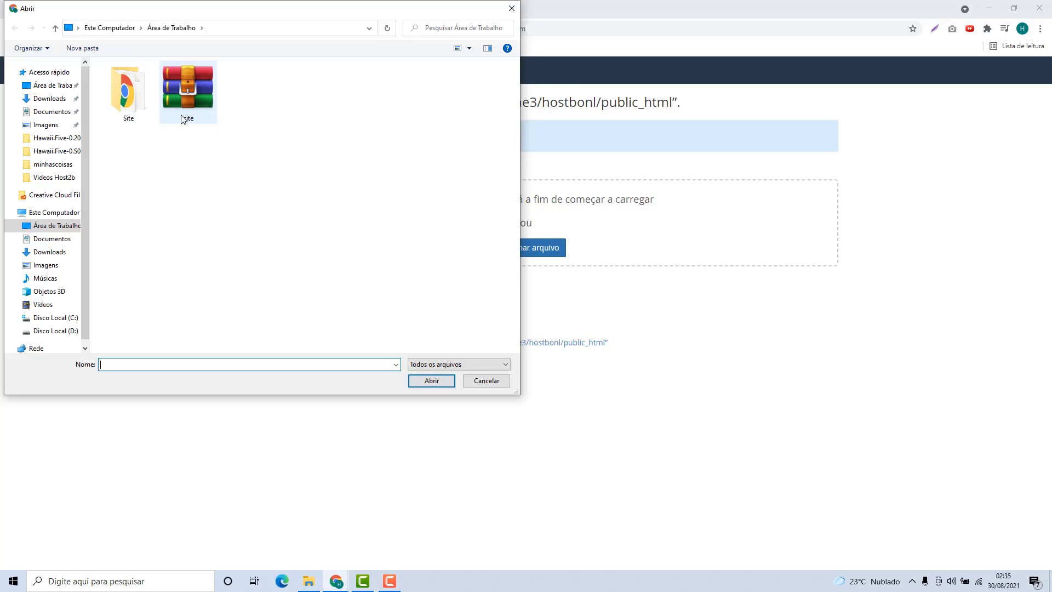
left_click(195, 88)
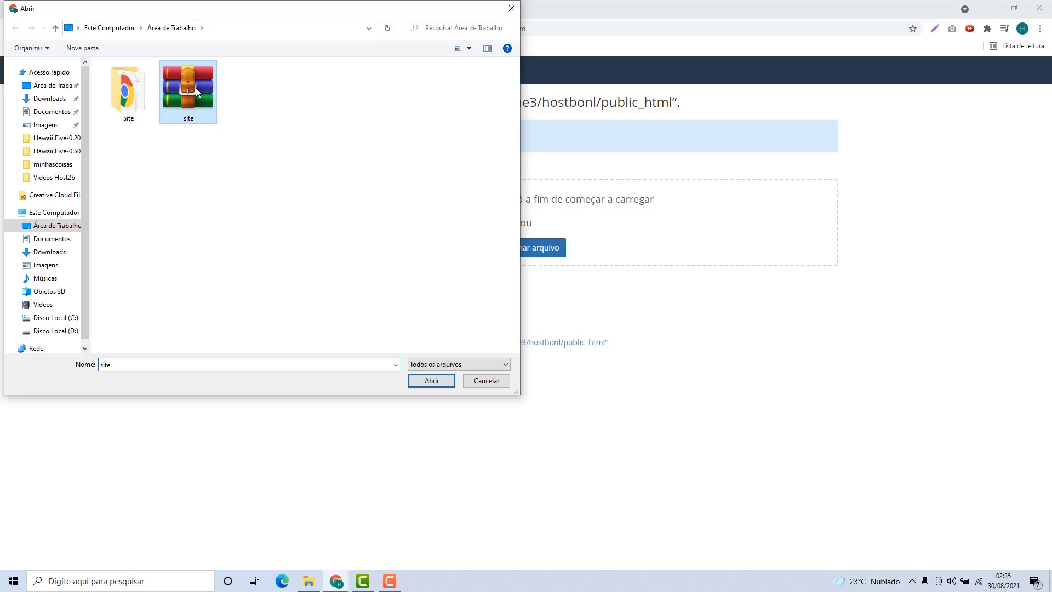
left_click(422, 382)
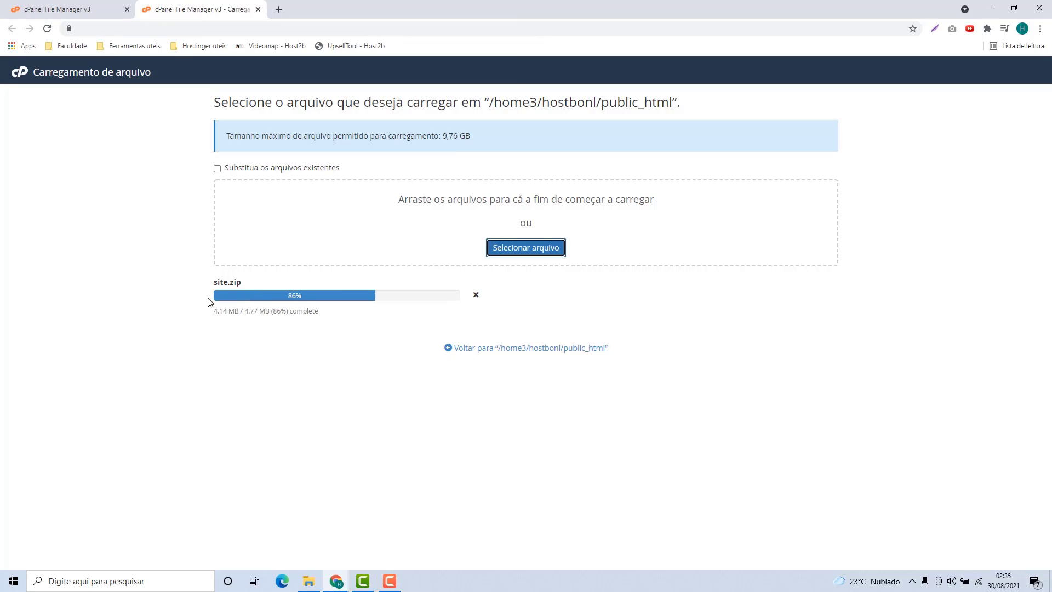
left_click(331, 296)
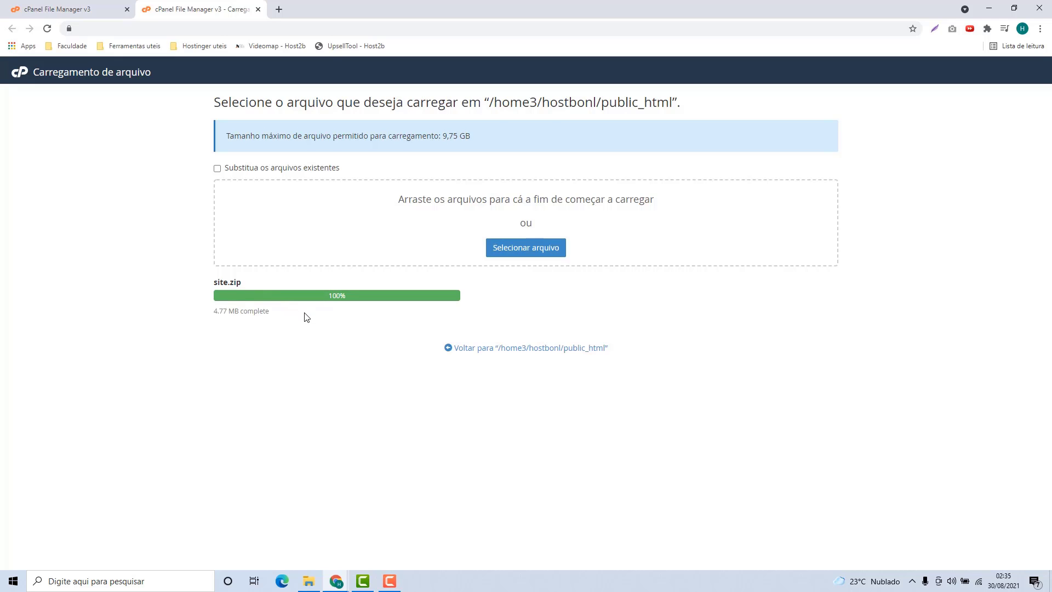
left_click(458, 347)
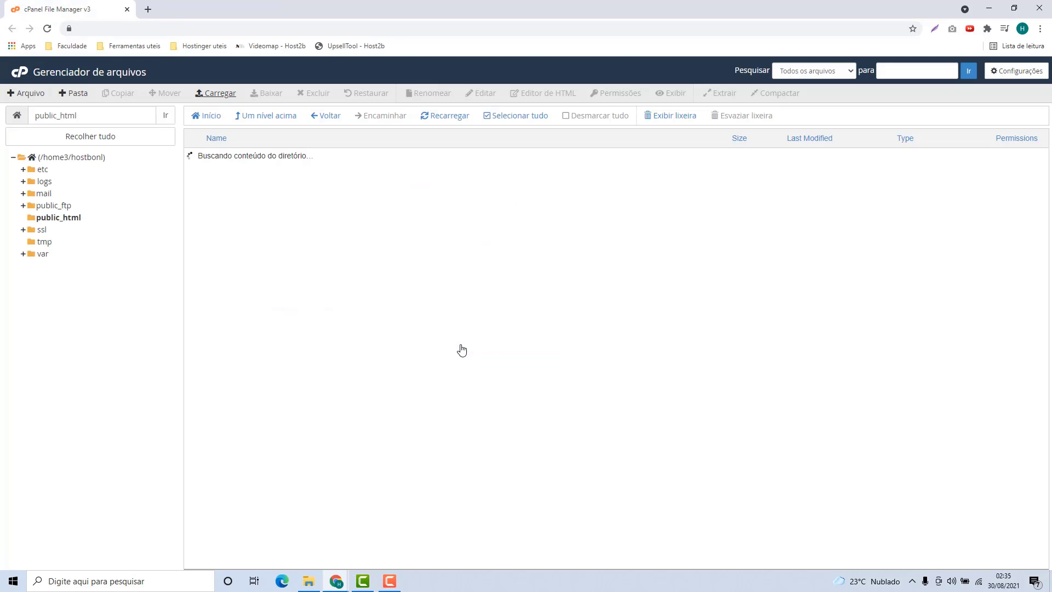
Extract site.zip into /public_html and review the list of extracted files
left_click(244, 162)
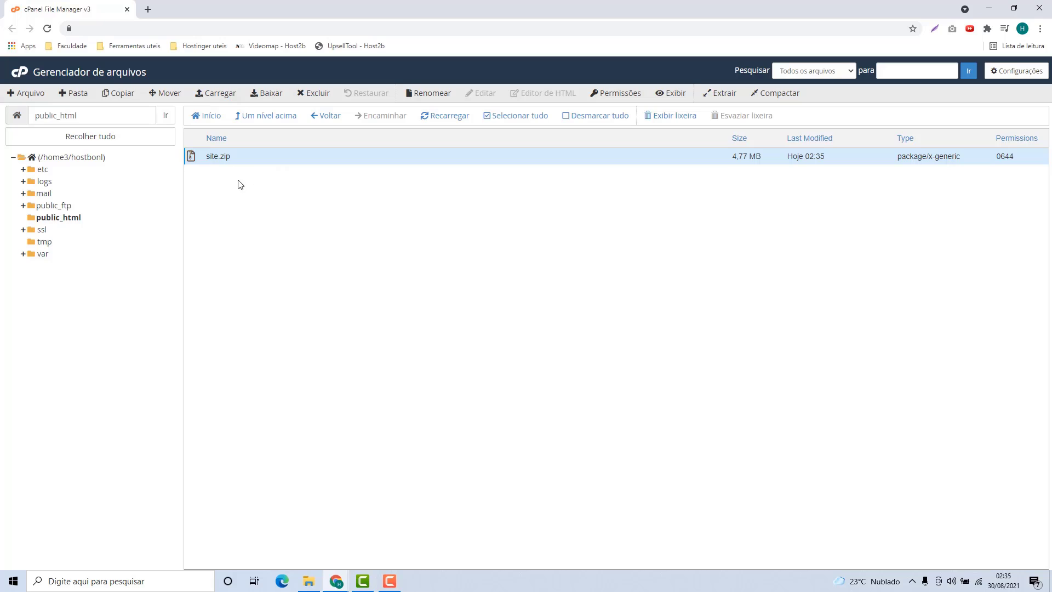
left_click(244, 157)
left_click(237, 161)
left_click(723, 99)
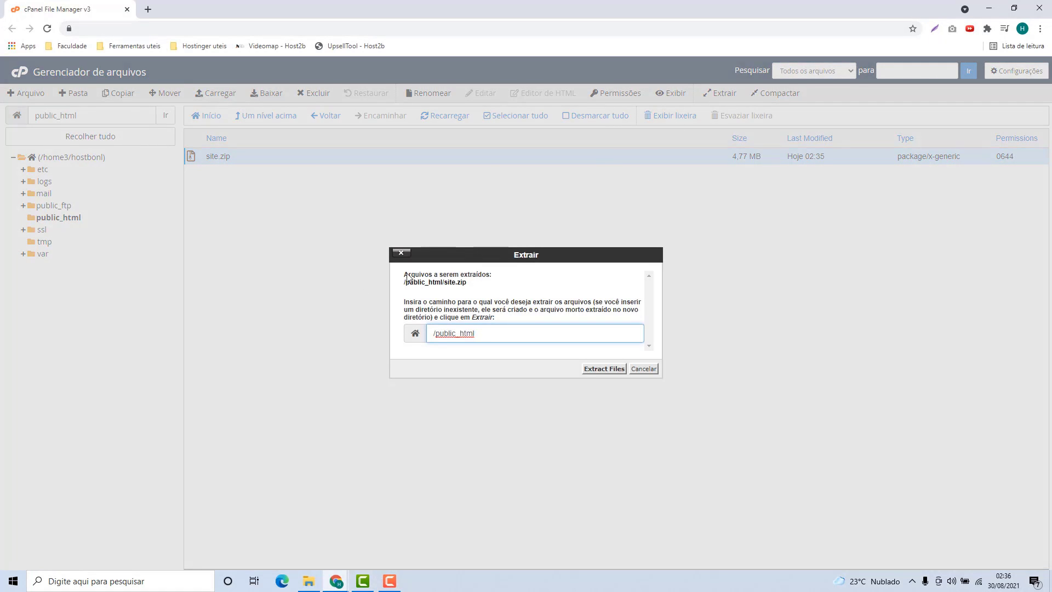
left_click(599, 369)
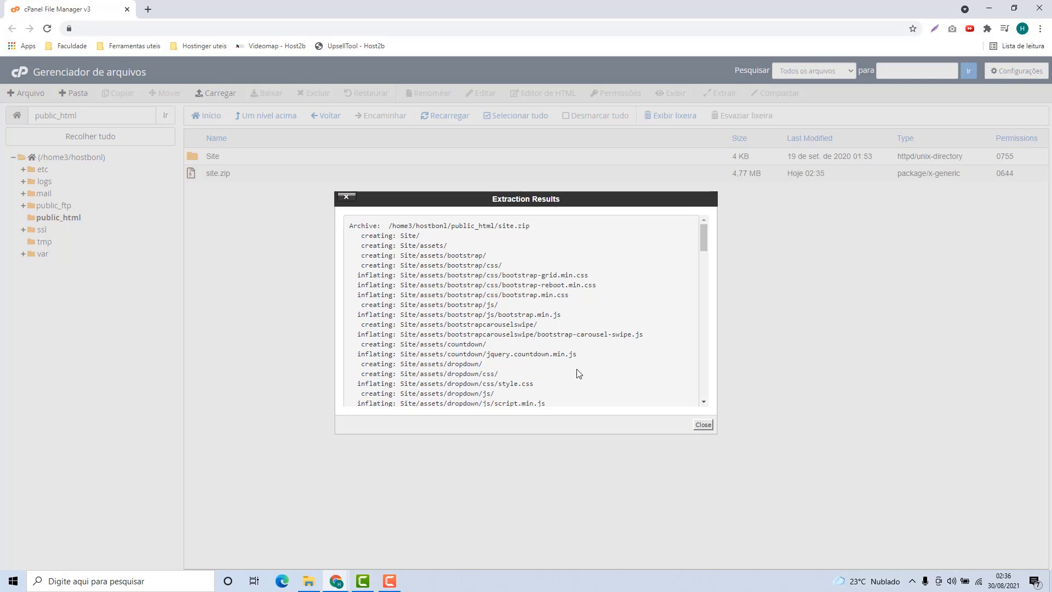
scroll(379, 284, "down", 10)
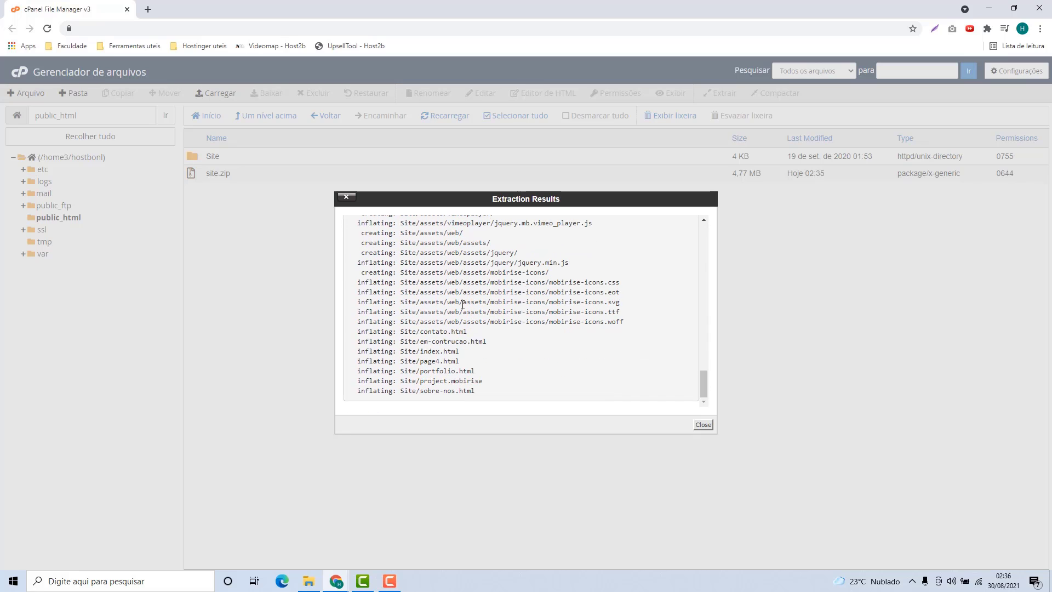
scroll(434, 380, "up", 10)
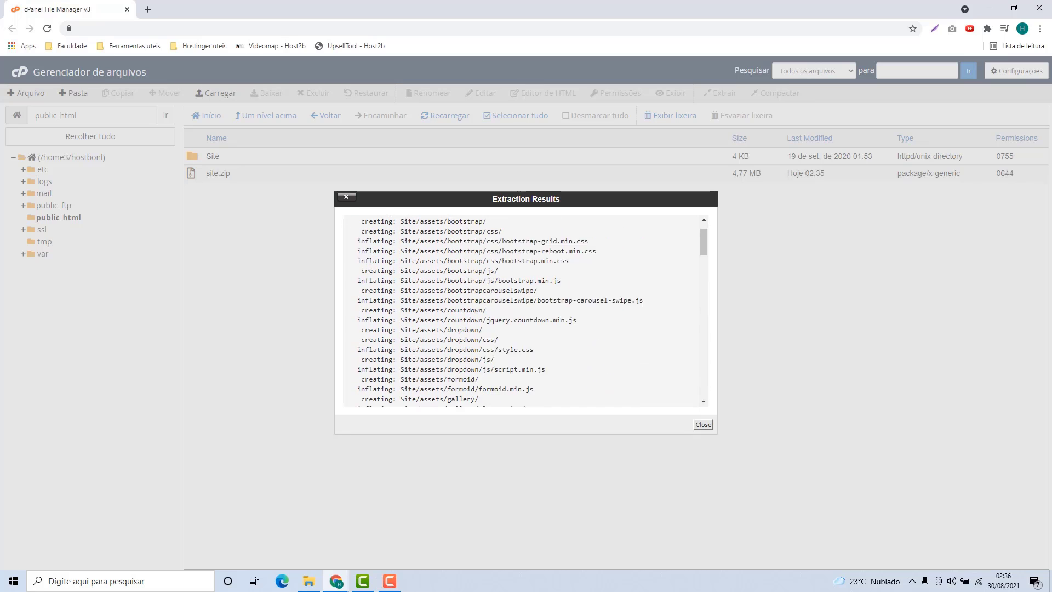
Close the extraction results, check the contents of the extracted Site folder, and return to public_html
left_click(703, 425)
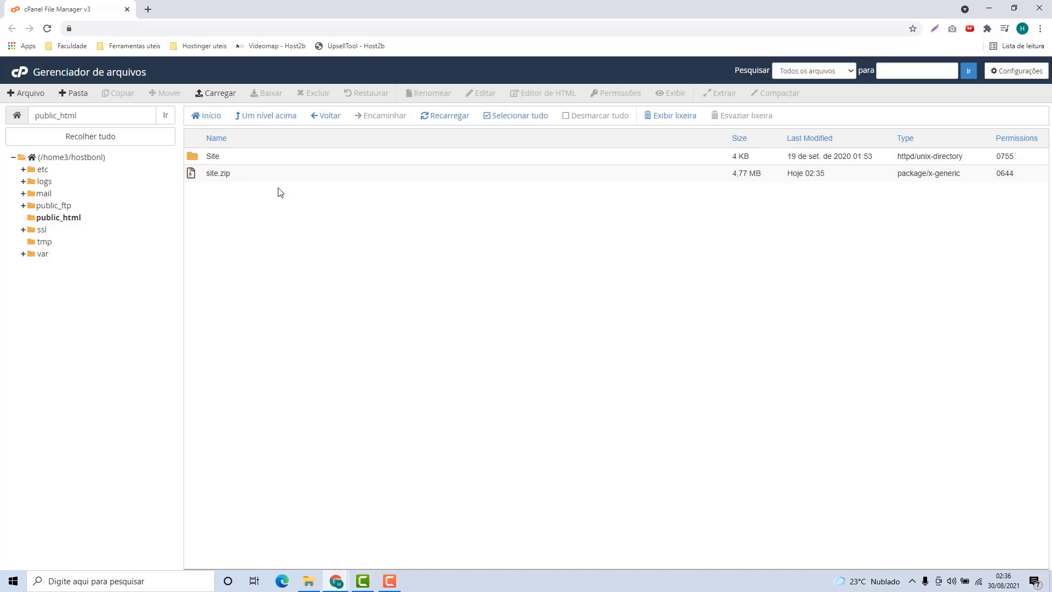
double_click(242, 161)
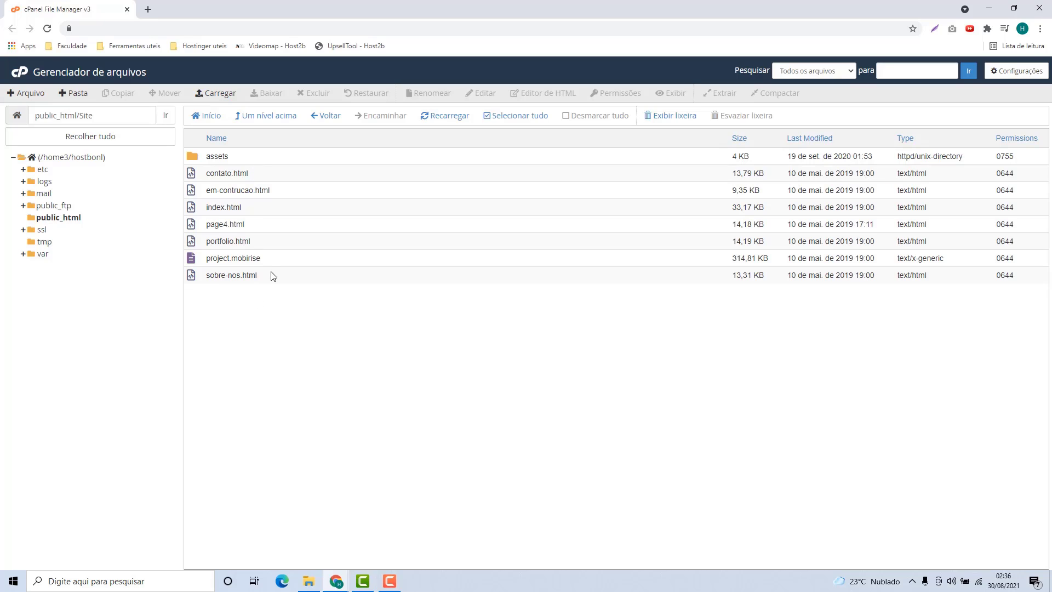
left_click(326, 116)
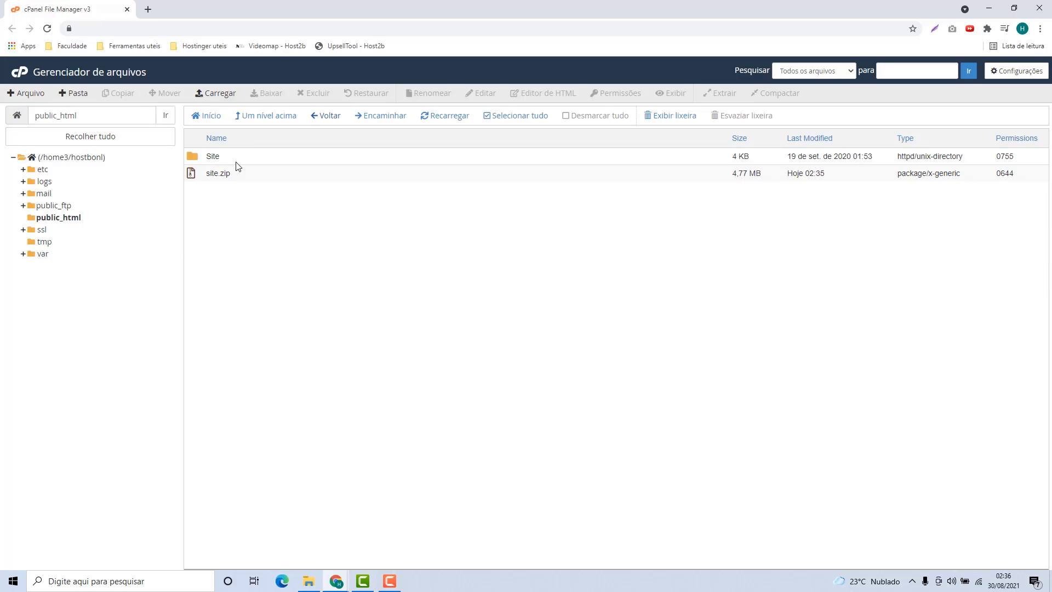
Move all items inside the Site folder, including assets and index.html, up to /public_html
left_click(214, 162)
double_click(323, 161)
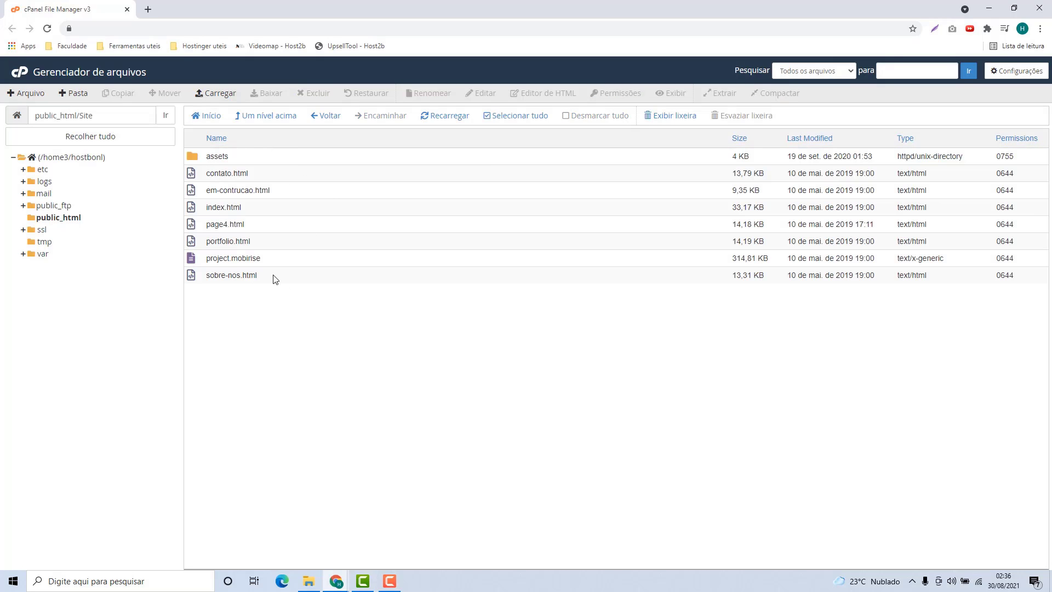
left_click_drag(258, 279, 297, 162)
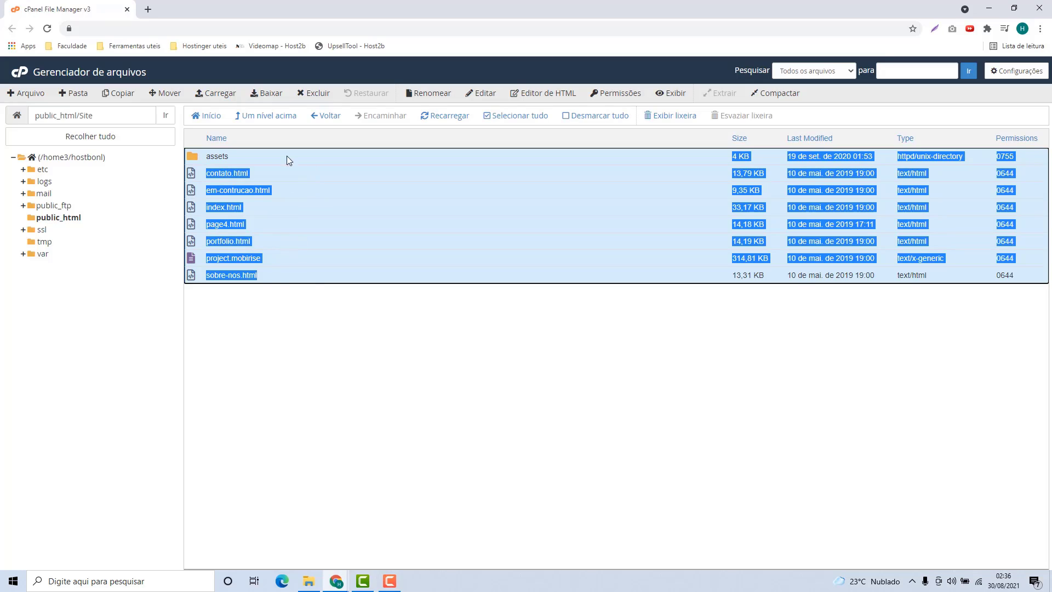
left_click(166, 95)
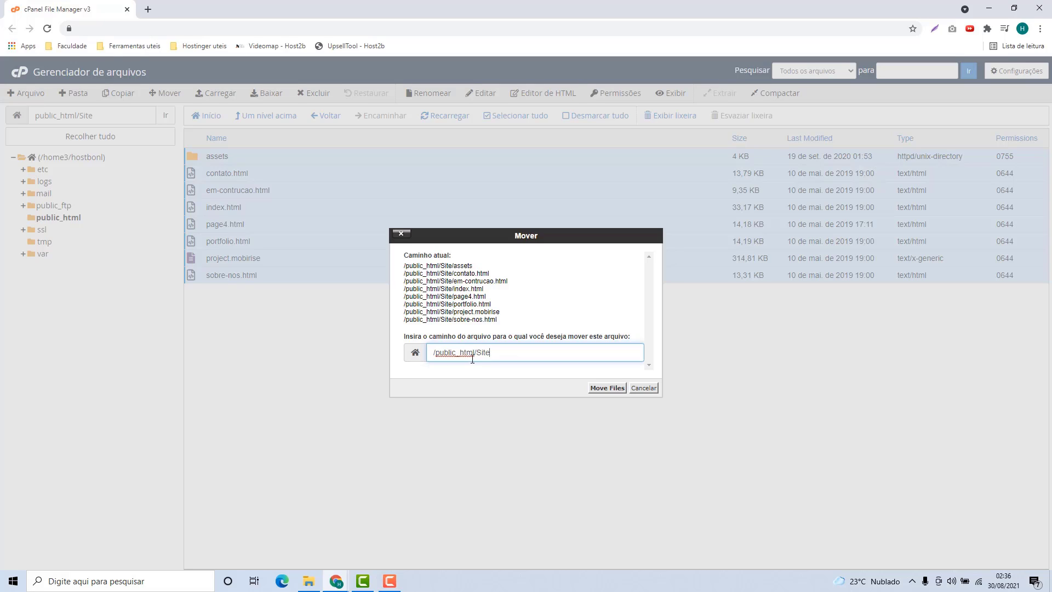
left_click_drag(476, 351, 437, 352)
left_click(531, 360)
key("BackSpace")
key("BackSpace")
key("BackSpace")
left_click(607, 388)
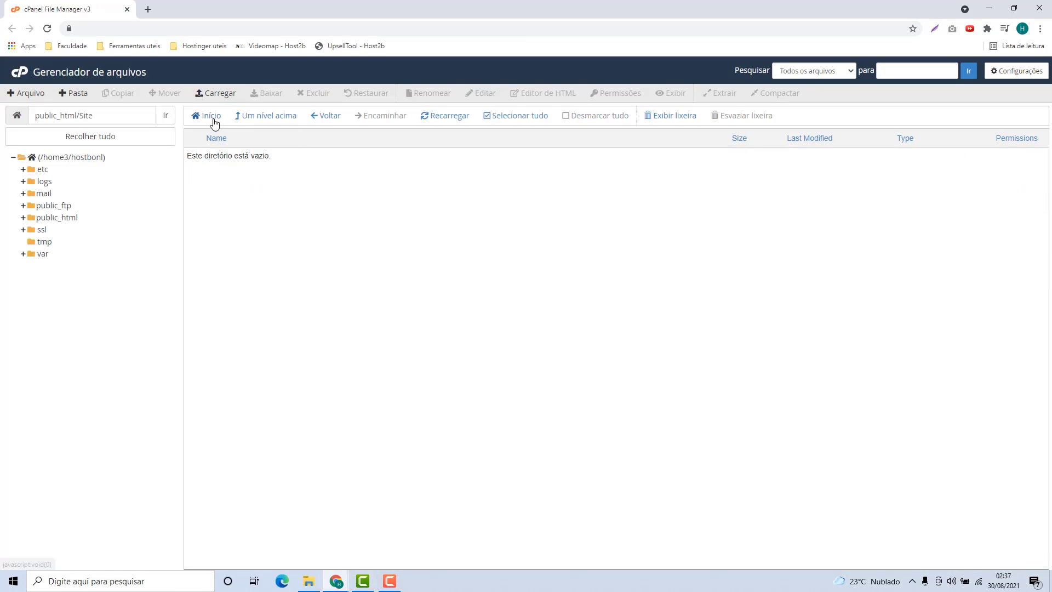
Permanently delete the emptied Site folder and site.zip from public_html, bypassing the trash
left_click(59, 218)
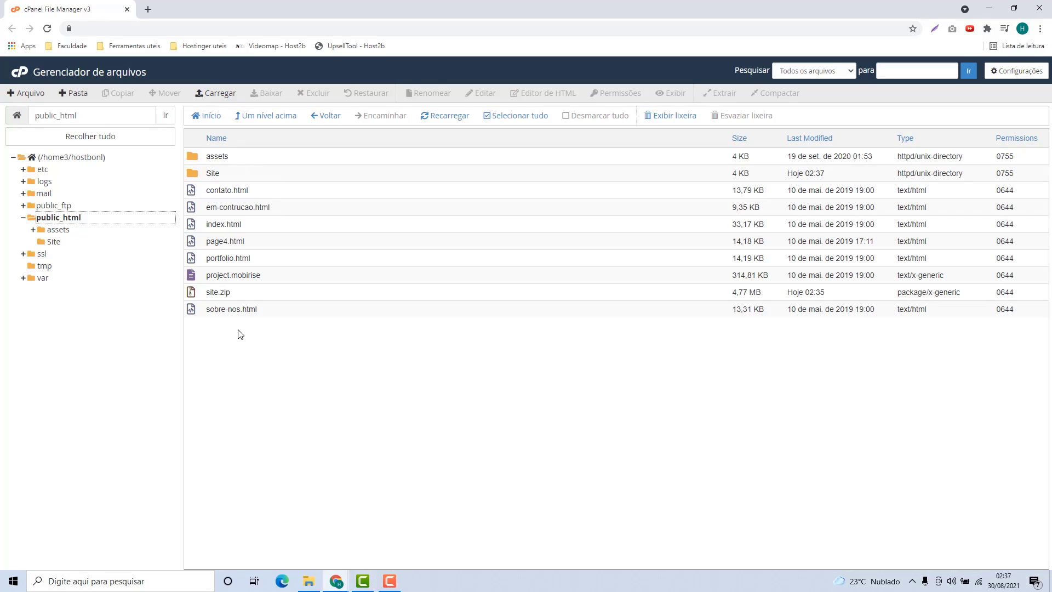
left_click(253, 293)
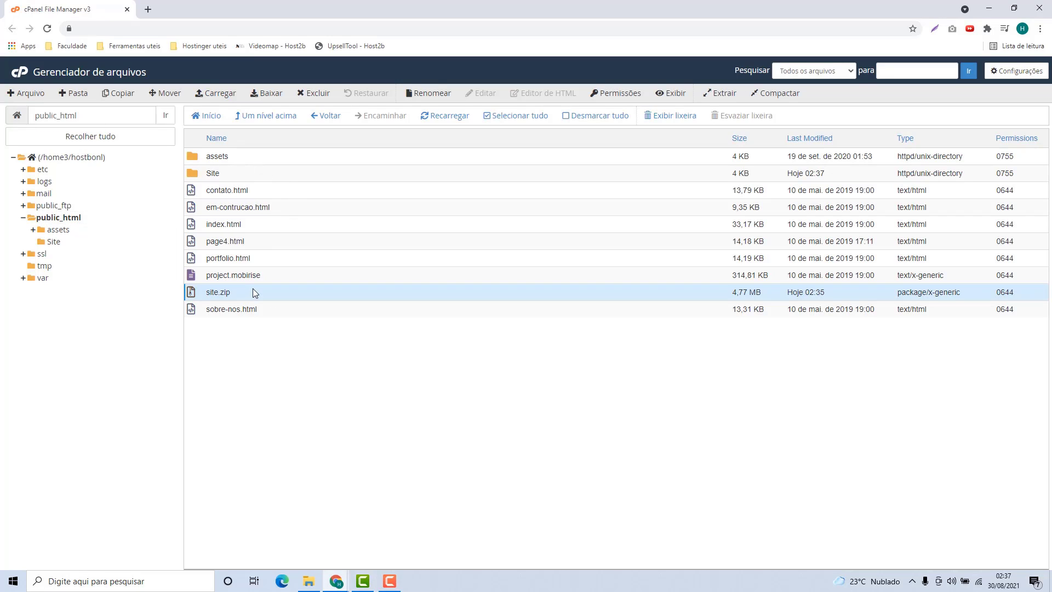
left_click(228, 175, "ctrl")
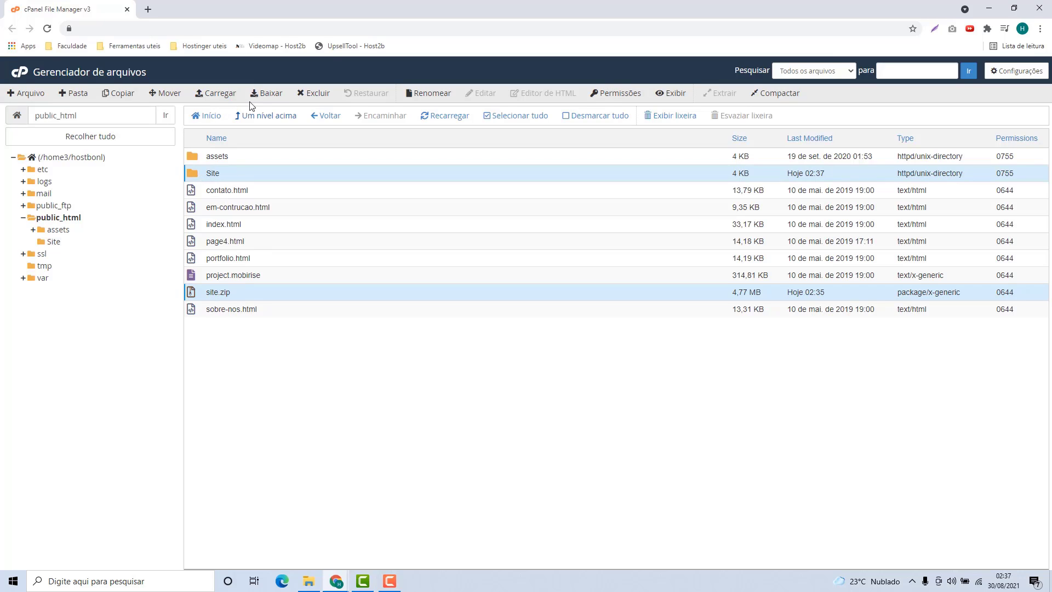
left_click(317, 94)
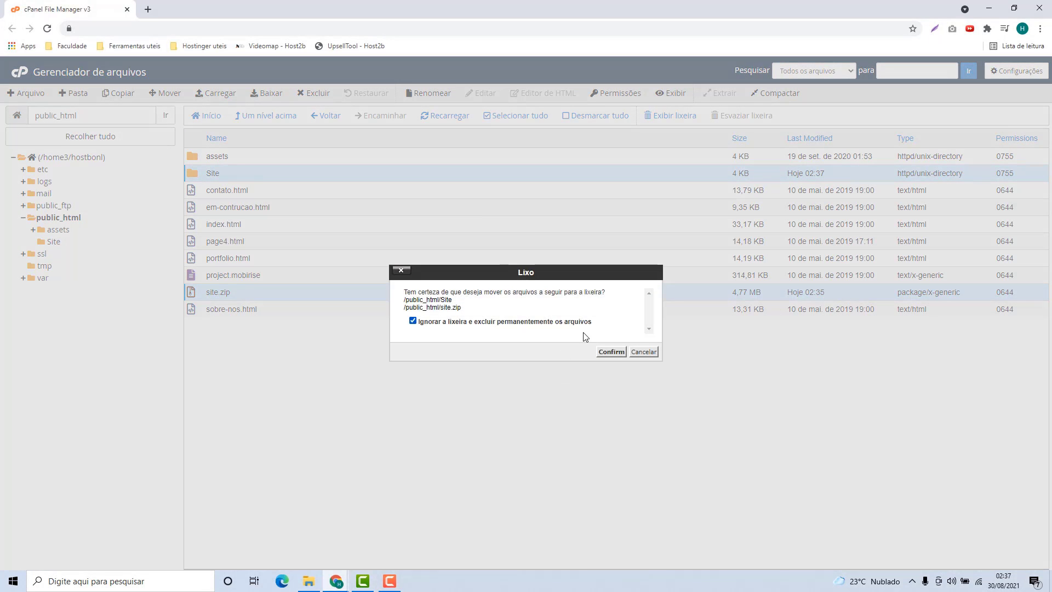
left_click(611, 352)
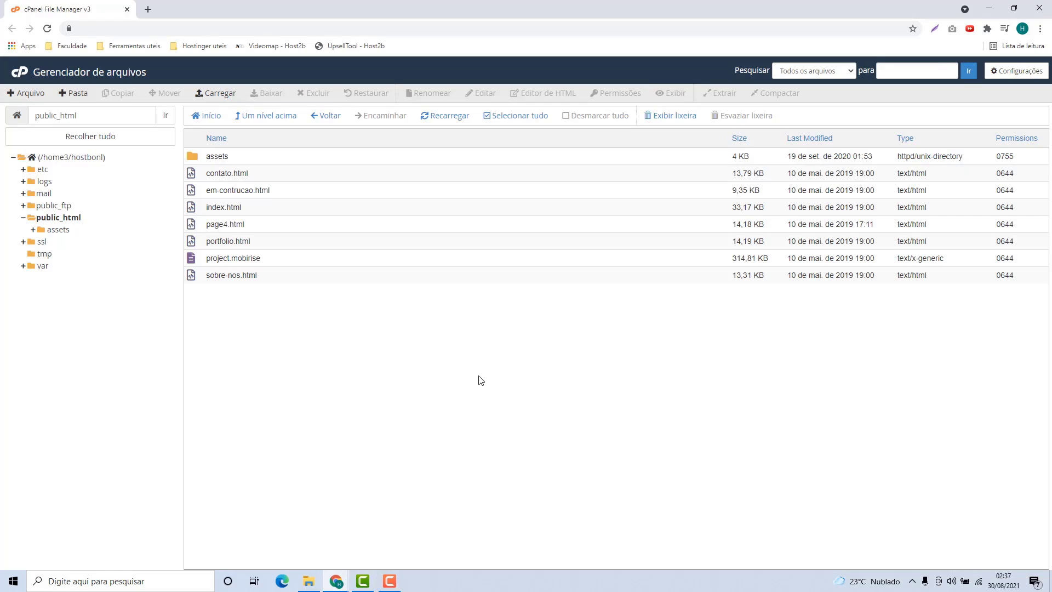